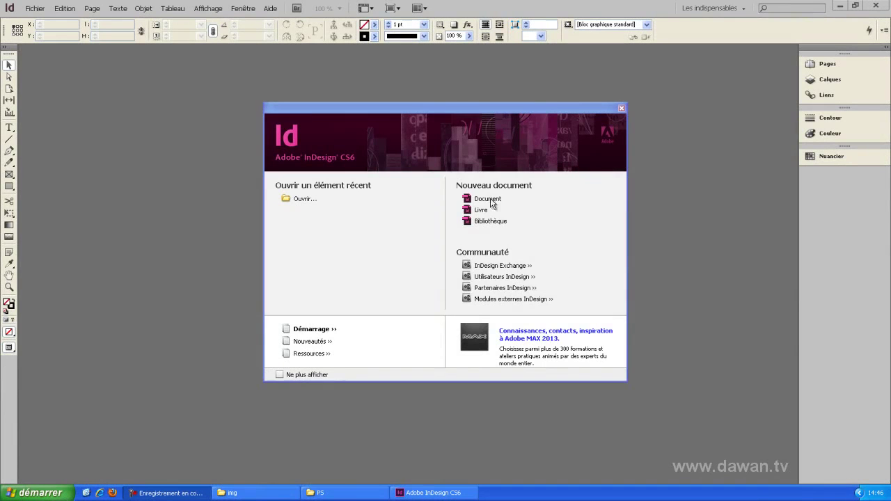
# - Start a new document in Impression mode, keeping the A4 page format after reviewing the available presets and formats
pyautogui.click(484, 200)
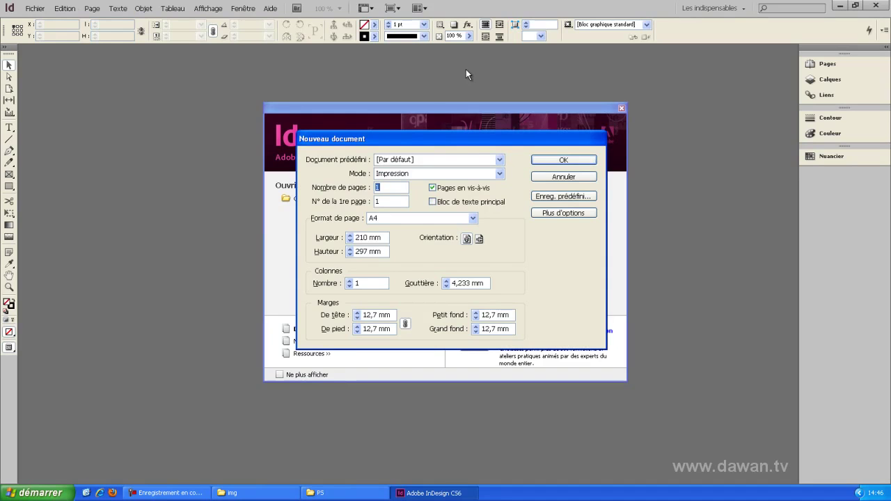
pyautogui.moveTo(459, 142); pyautogui.dragTo(461, 80)
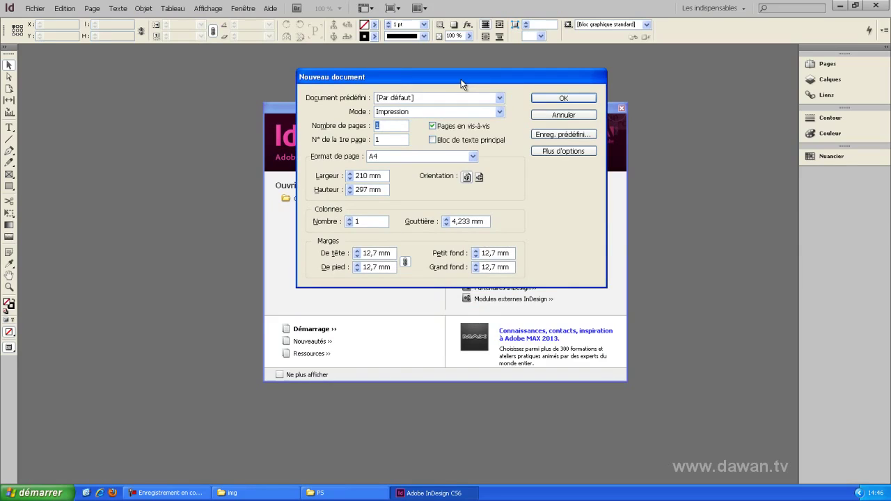
pyautogui.click(500, 98)
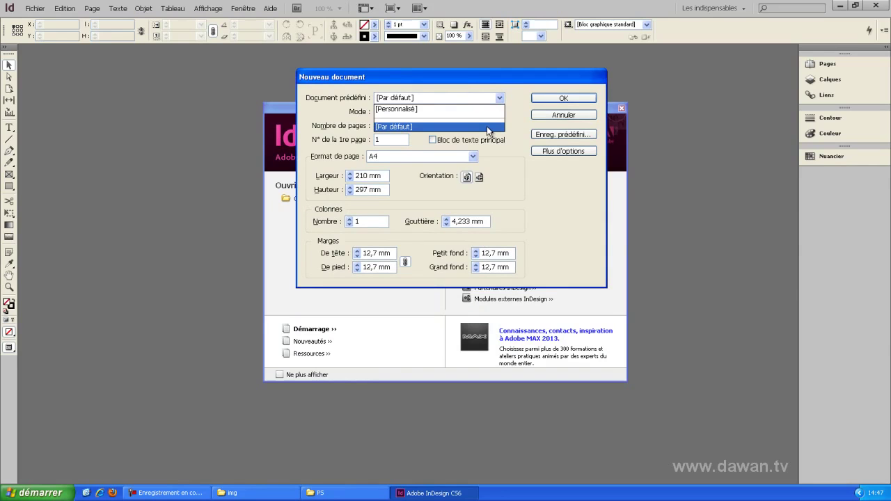
pyautogui.click(523, 110)
pyautogui.click(501, 112)
pyautogui.click(500, 112)
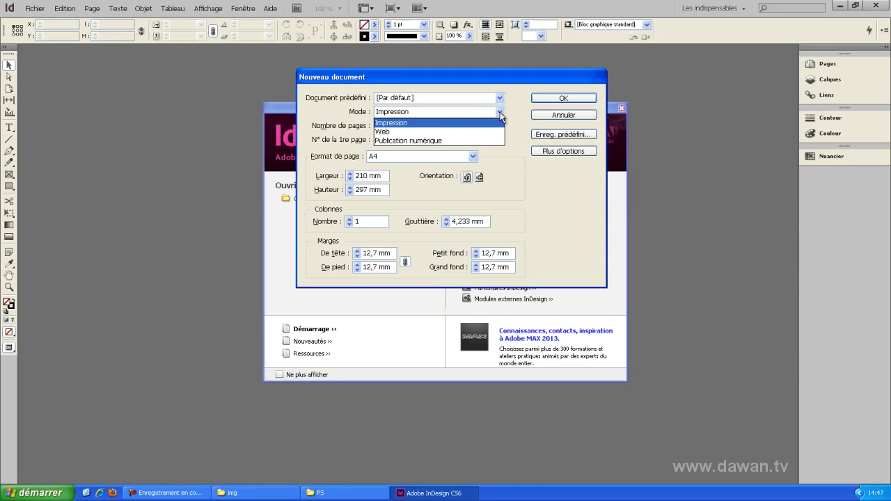
pyautogui.click(438, 122)
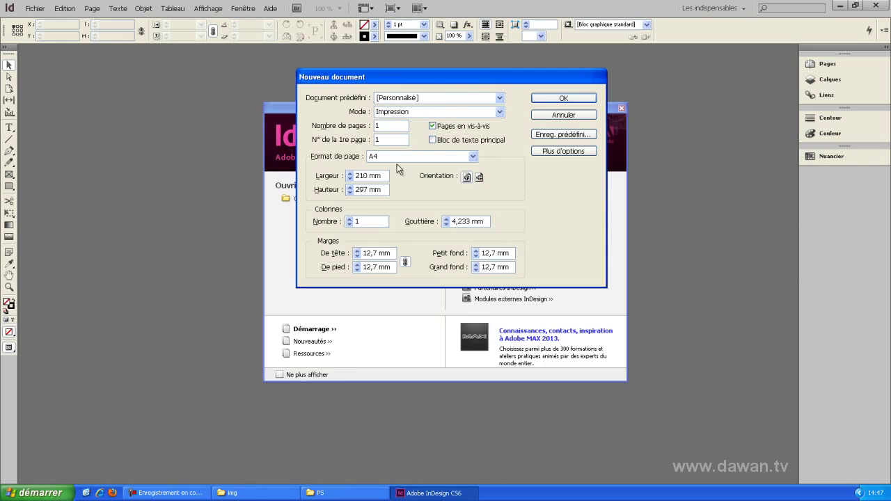
pyautogui.click(473, 157)
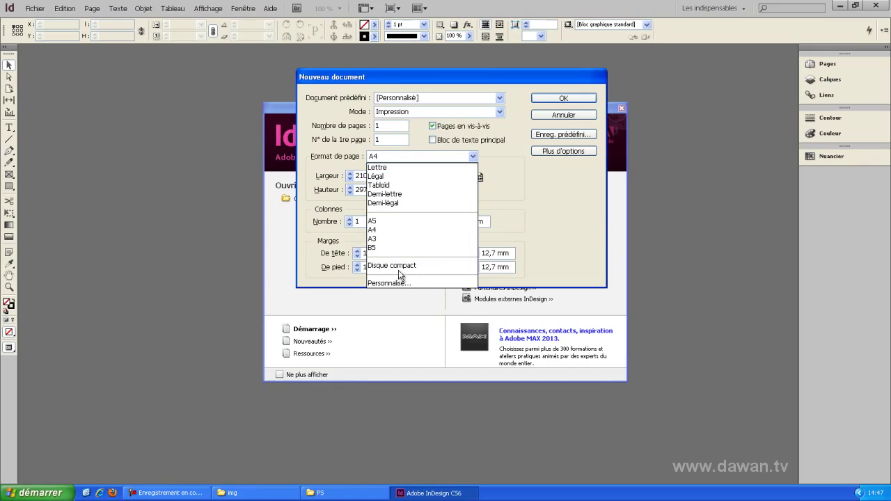
pyautogui.click(515, 188)
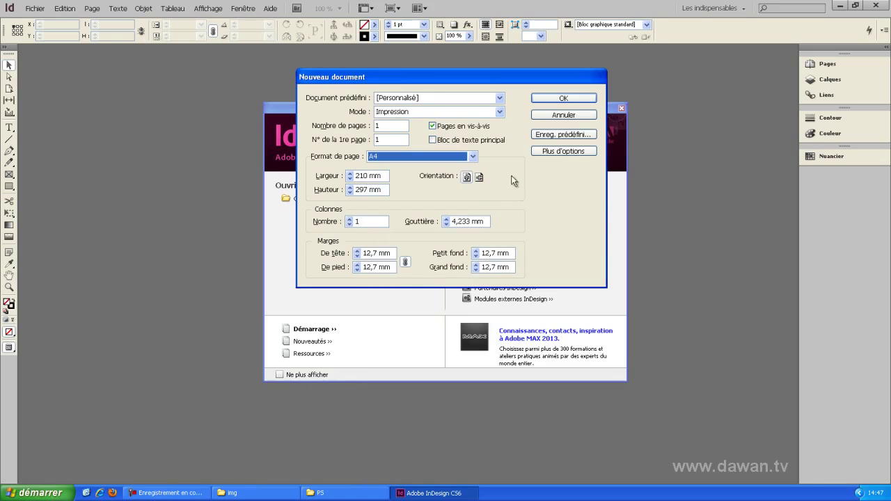
# - Switch the new document's mode to Web and set a custom page size of 1600 x 900 px
pyautogui.click(500, 112)
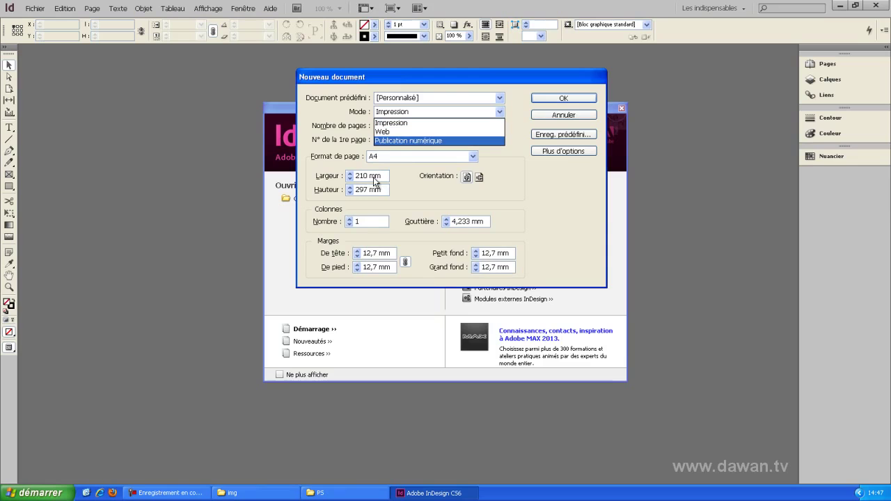
pyautogui.click(437, 133)
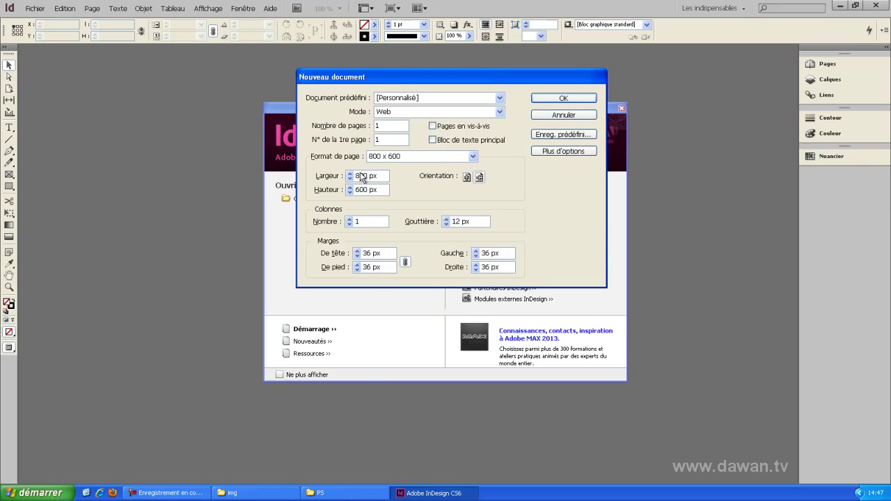
pyautogui.click(473, 158)
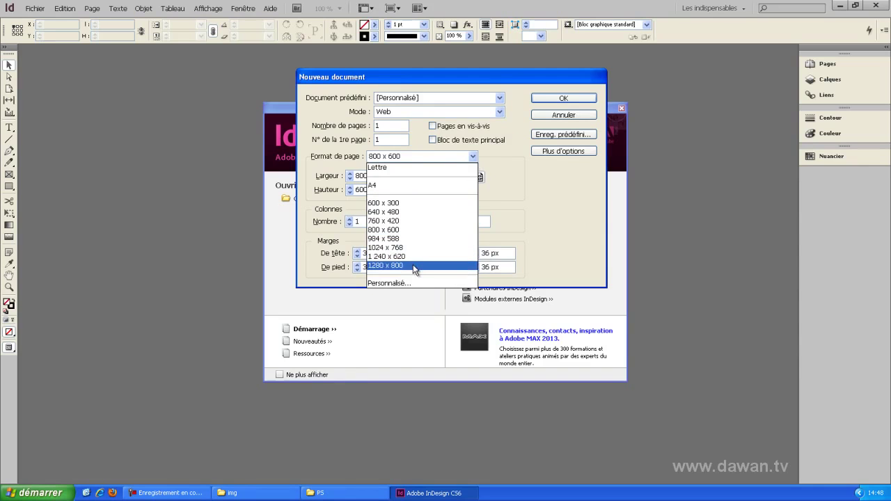
pyautogui.click(460, 230)
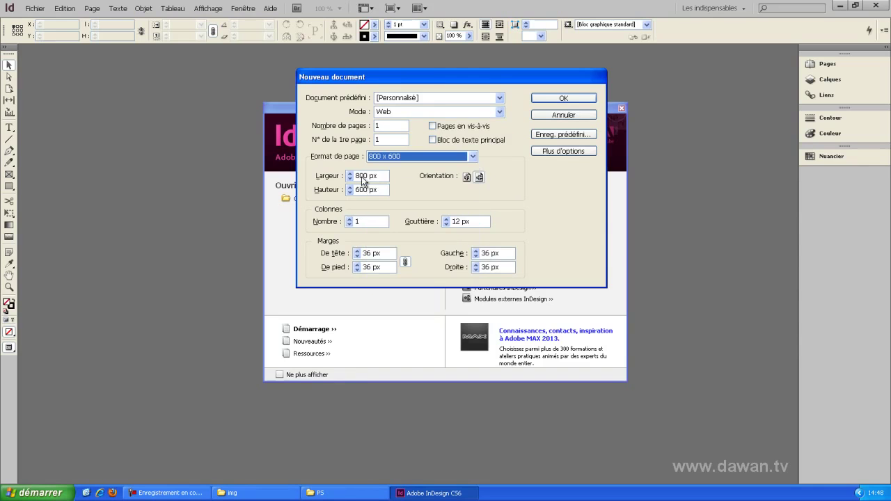
pyautogui.doubleClick(362, 176)
pyautogui.write('1600')
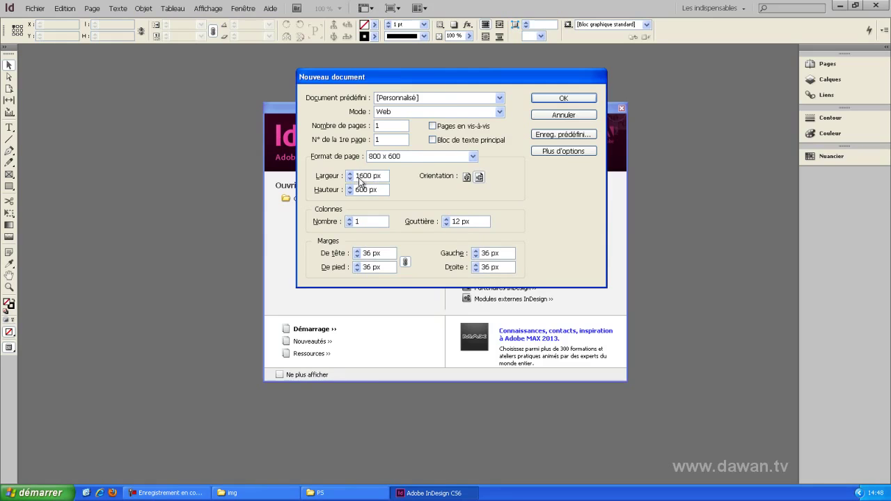
pyautogui.click(354, 191)
pyautogui.write('900')
# - Switch to the Publication numérique mode to review its device page formats, and return to Impression
pyautogui.click(500, 112)
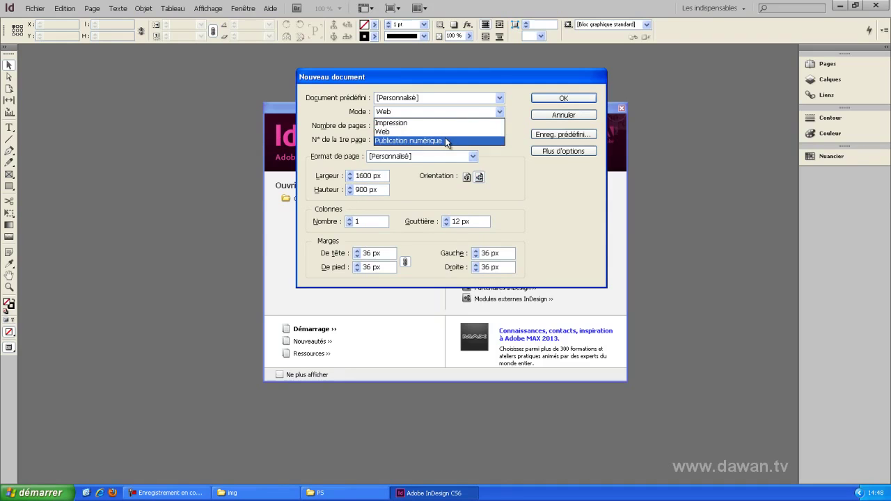
pyautogui.click(445, 140)
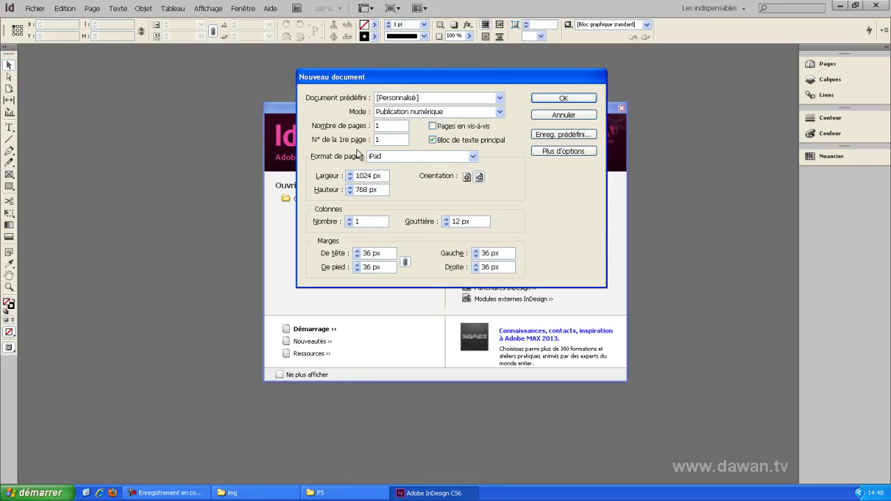
pyautogui.click(473, 157)
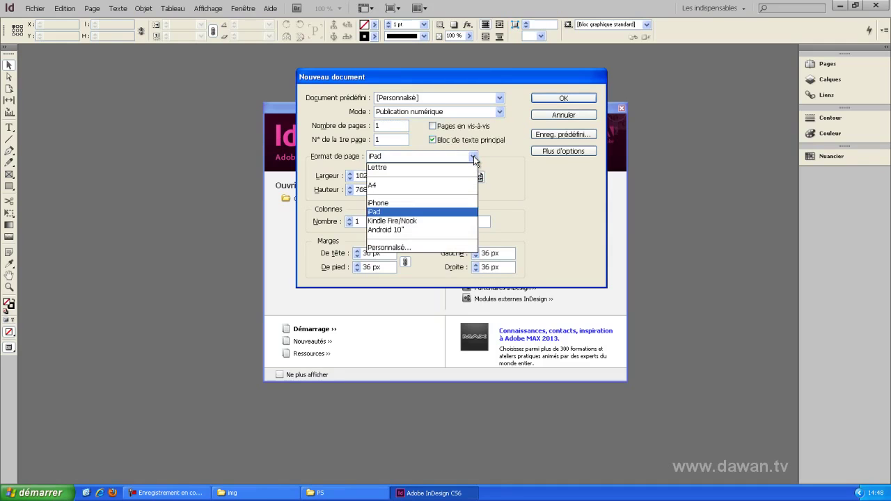
pyautogui.click(491, 221)
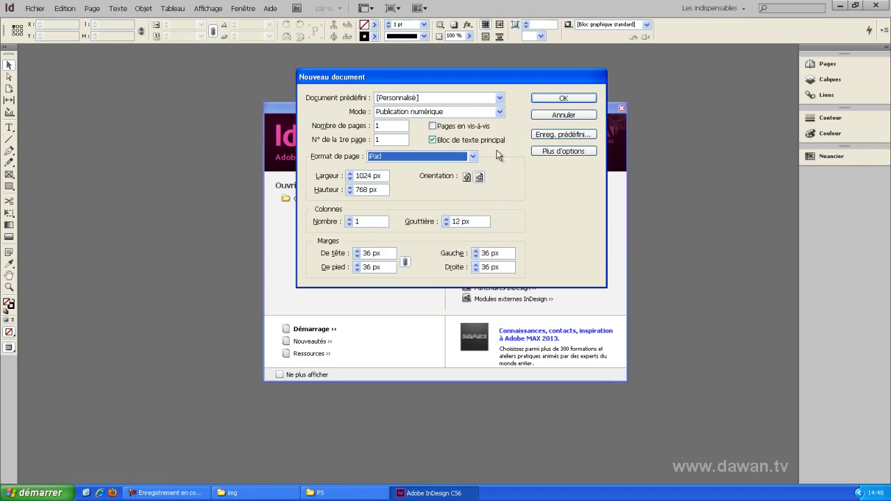
pyautogui.click(498, 113)
pyautogui.click(490, 123)
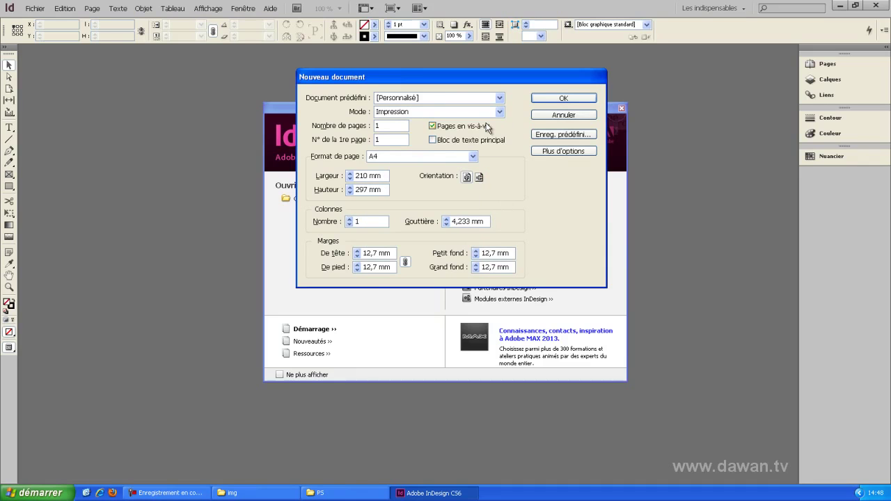
# - Set the number of pages to 8 and keep 1 as the first page number
pyautogui.doubleClick(376, 126)
pyautogui.write('8')
pyautogui.press('Tab')
pyautogui.doubleClick(377, 140)
pyautogui.moveTo(429, 79); pyautogui.dragTo(424, 67)
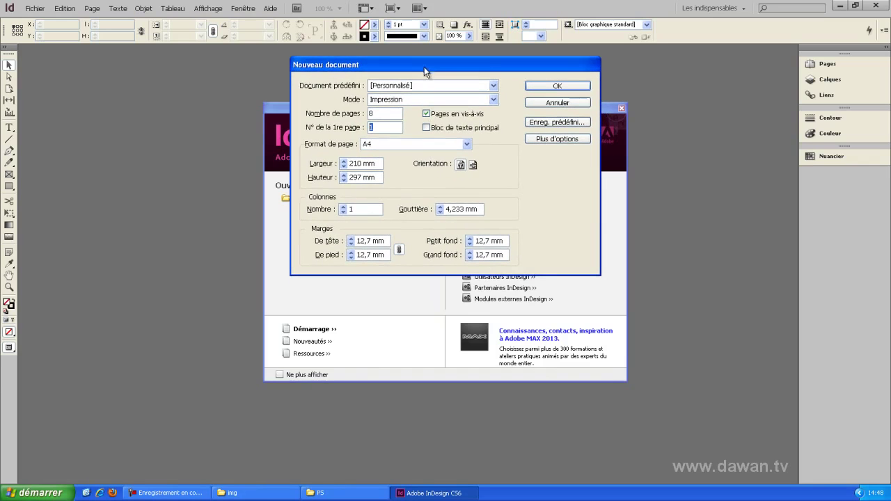
pyautogui.click(394, 129)
# - Try a custom page size of 200 x 200 mm and restore the A4 page format
pyautogui.click(416, 144)
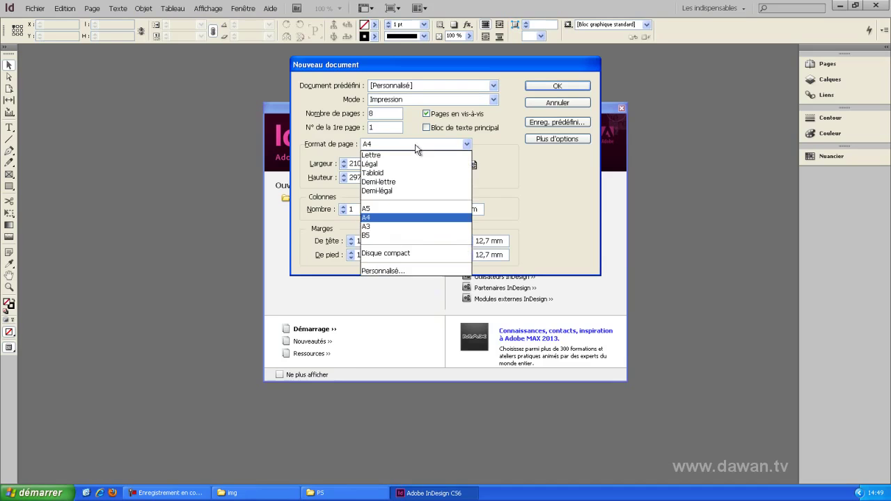
pyautogui.click(512, 214)
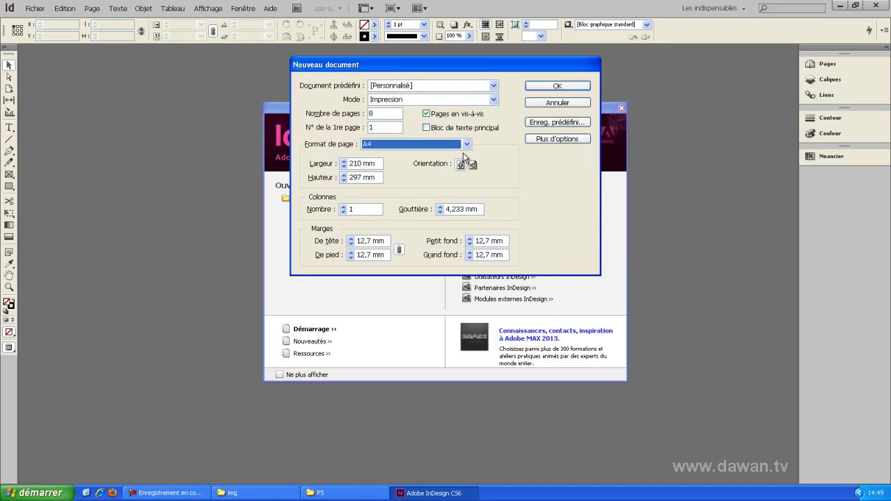
pyautogui.click(465, 145)
pyautogui.click(505, 195)
pyautogui.moveTo(376, 164); pyautogui.dragTo(337, 175)
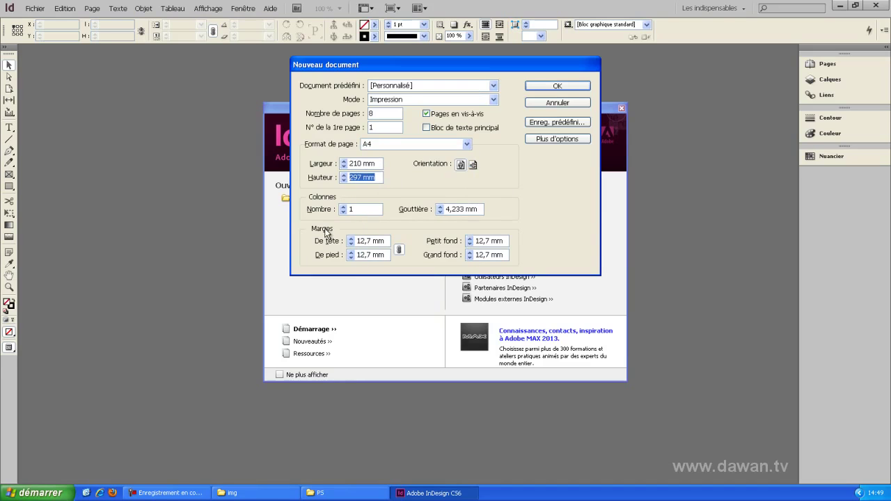
pyautogui.doubleClick(364, 164)
pyautogui.write('200')
pyautogui.press('Tab')
pyautogui.write('200')
pyautogui.press('Tab')
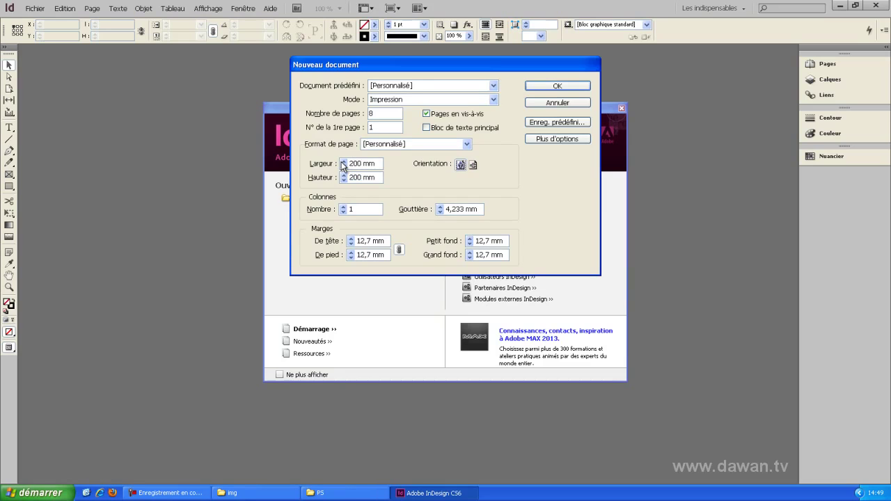
pyautogui.click(467, 144)
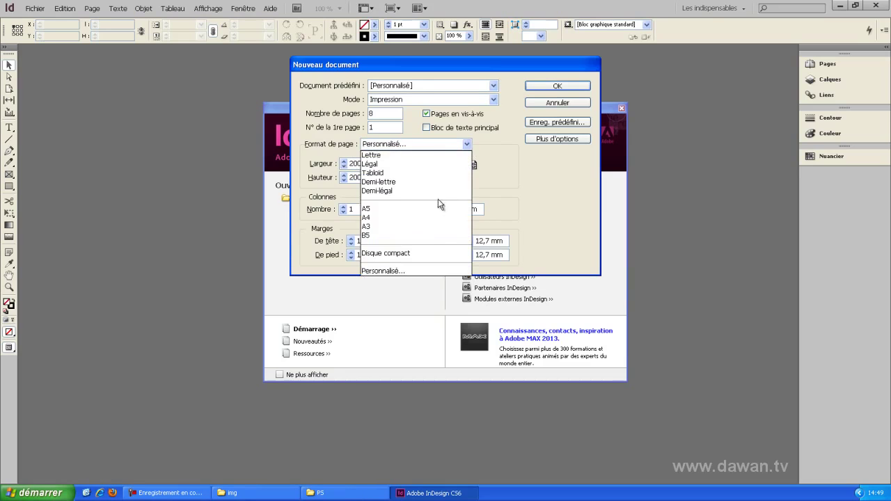
pyautogui.click(434, 218)
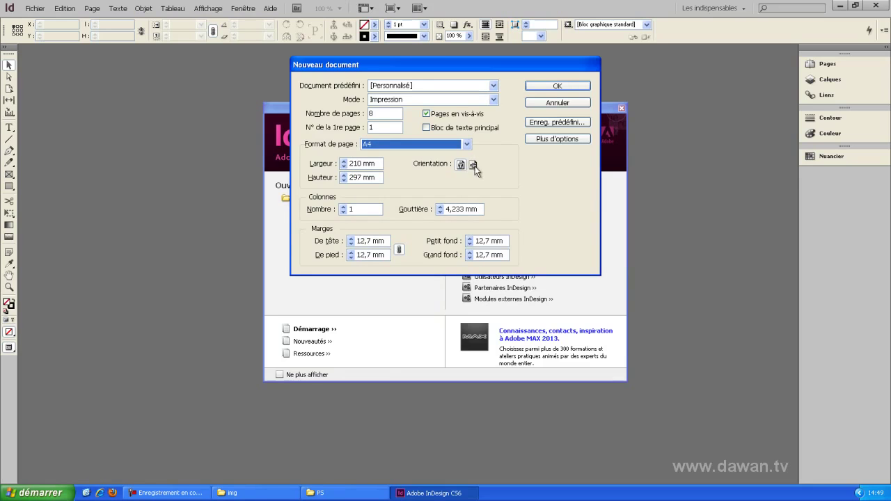
# - Set the page layout to 3 columns with a 5 mm gutter
pyautogui.press('Tab')
pyautogui.press('Tab')
pyautogui.press('Tab')
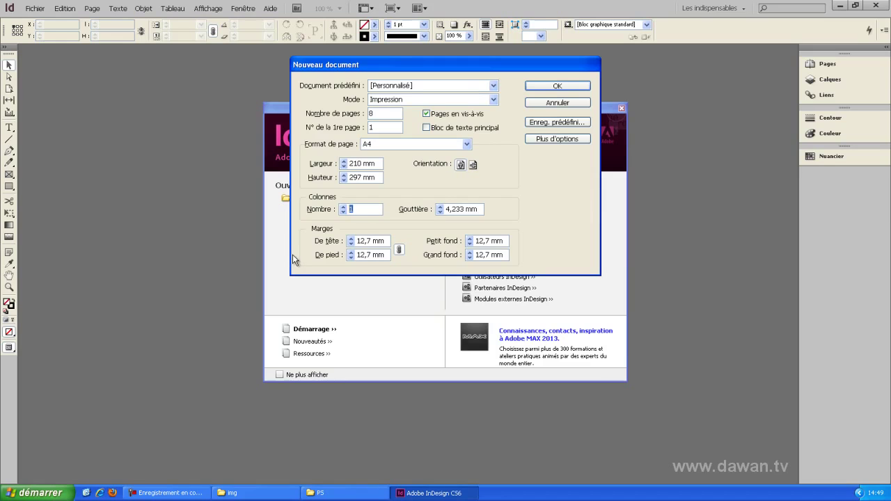
pyautogui.write('3')
pyautogui.doubleClick(457, 210)
pyautogui.write('5')
# - Set all four linked page margins to 10 mm
pyautogui.doubleClick(369, 241)
pyautogui.write('10')
pyautogui.press('Tab')
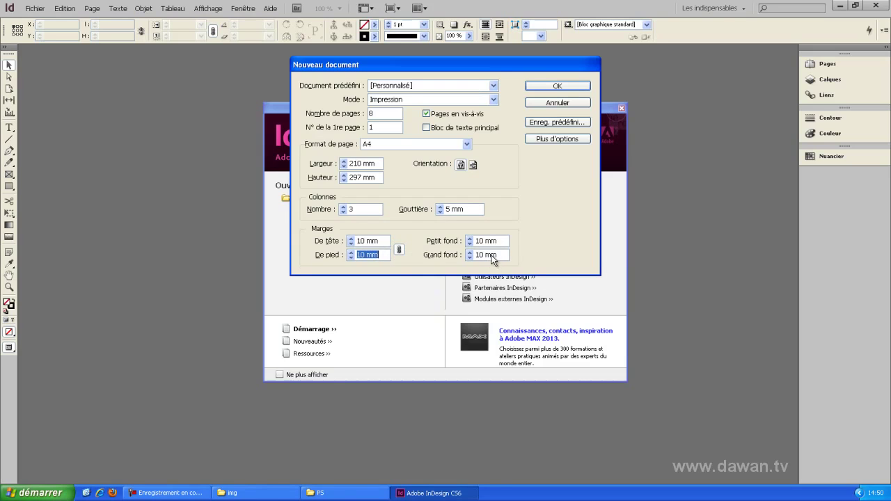
pyautogui.moveTo(495, 66); pyautogui.dragTo(501, 59)
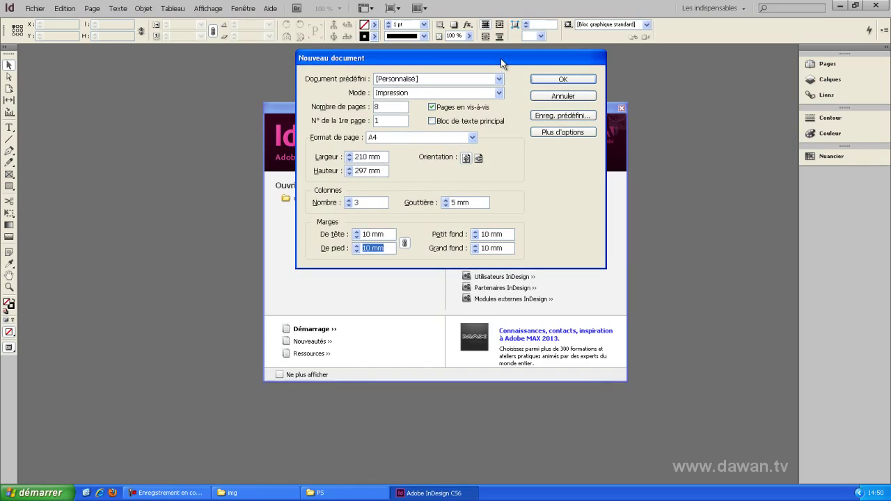
# - Turn facing pages off and back on while checking the inner and outer margin fields
pyautogui.doubleClick(483, 234)
pyautogui.doubleClick(486, 249)
pyautogui.click(435, 108)
pyautogui.click(432, 106)
pyautogui.doubleClick(503, 236)
pyautogui.doubleClick(500, 249)
# - Unlink the margins and set the bottom margin to 15 mm and the inside margin to 20 mm
pyautogui.click(405, 245)
pyautogui.click(367, 249)
pyautogui.write('5')
pyautogui.doubleClick(486, 235)
pyautogui.write('20')
pyautogui.moveTo(485, 250); pyautogui.dragTo(481, 250)
pyautogui.doubleClick(379, 248)
pyautogui.hotkey('shift', 'Tab')
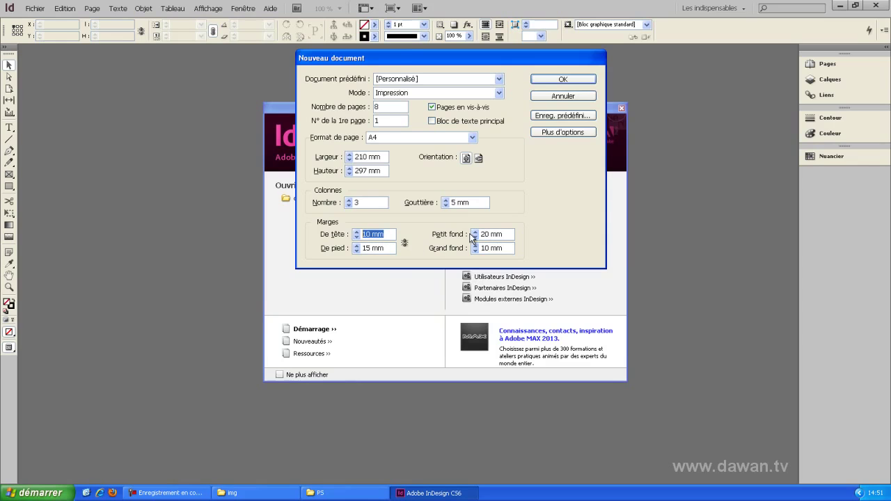
# - Show the additional document options and examine the bleed and slug fields
pyautogui.click(560, 131)
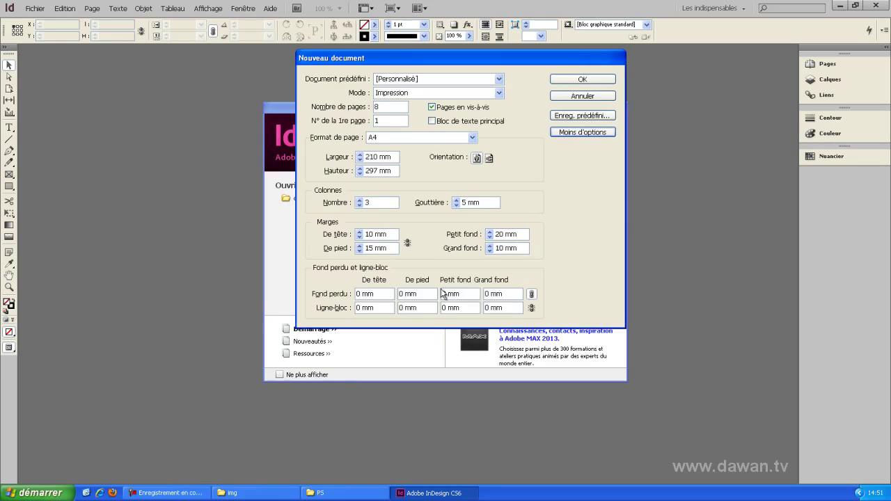
pyautogui.moveTo(379, 295); pyautogui.dragTo(341, 295)
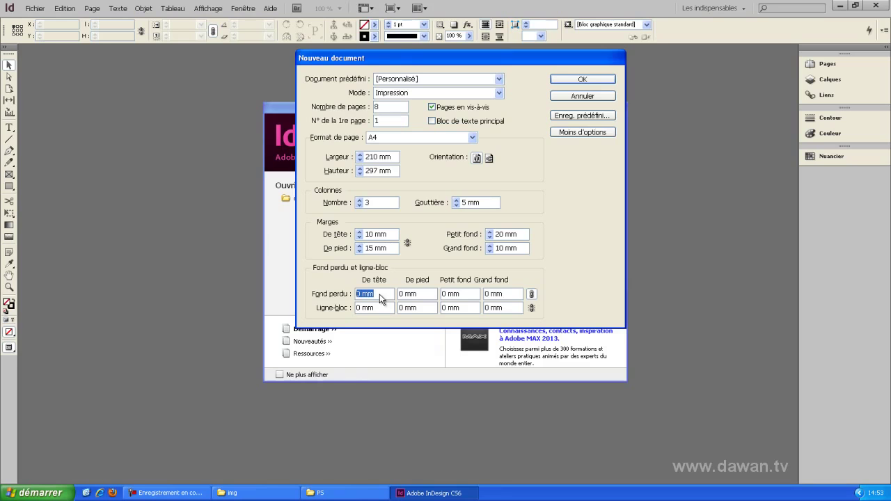
pyautogui.click(378, 307)
# - Switch the mode to Web and examine the units of its bleed and slug fields
pyautogui.click(499, 93)
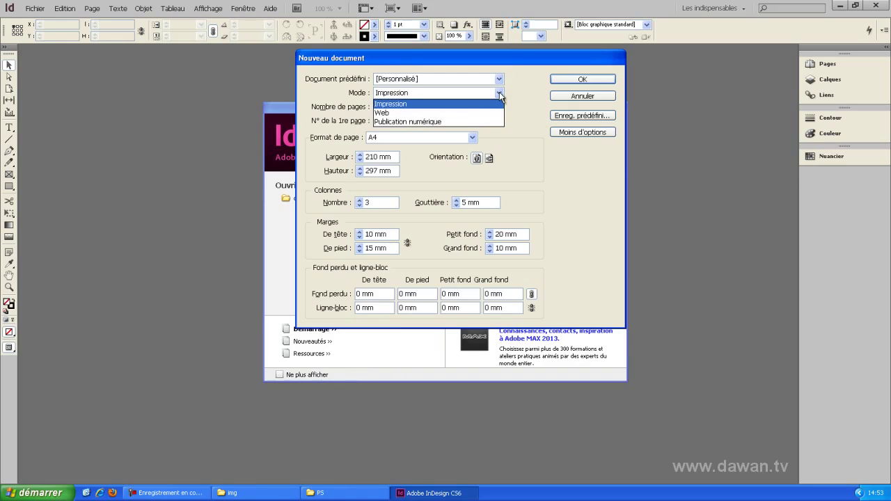
pyautogui.click(429, 112)
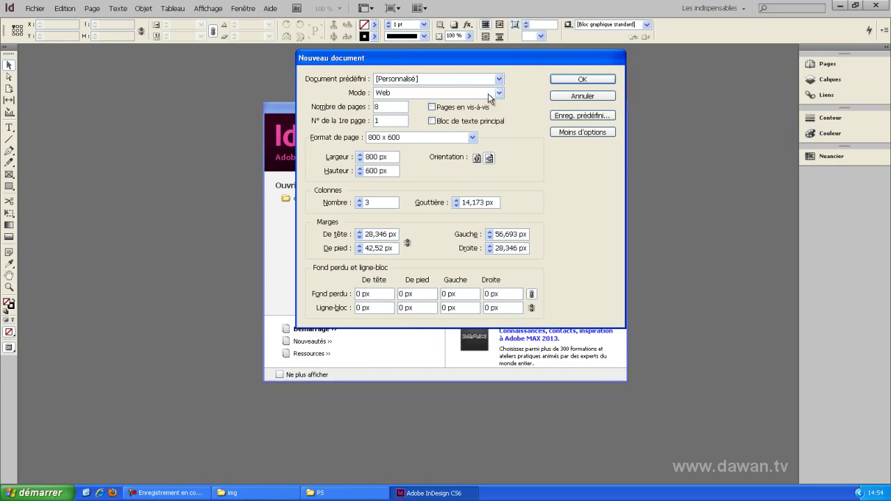
pyautogui.moveTo(506, 55); pyautogui.dragTo(488, 19)
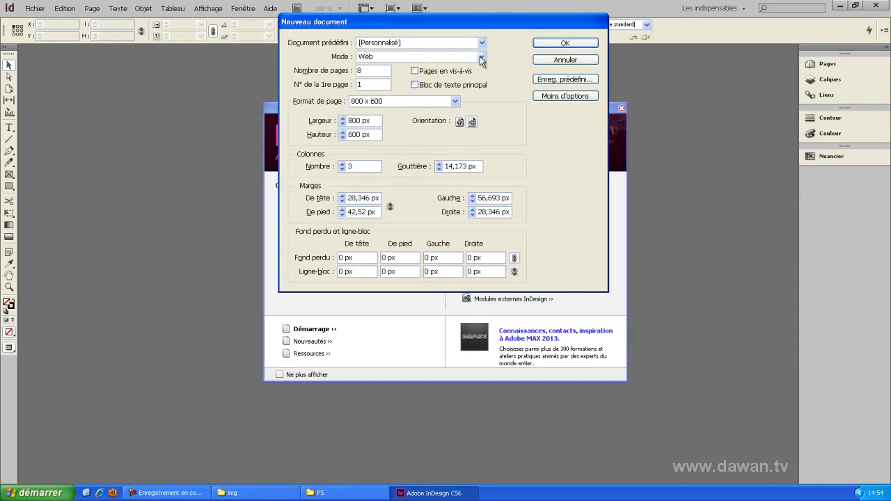
pyautogui.moveTo(359, 257); pyautogui.dragTo(327, 274)
# - Switch the mode to Publication numérique and examine its bleed and slug fields
pyautogui.click(482, 57)
pyautogui.click(431, 87)
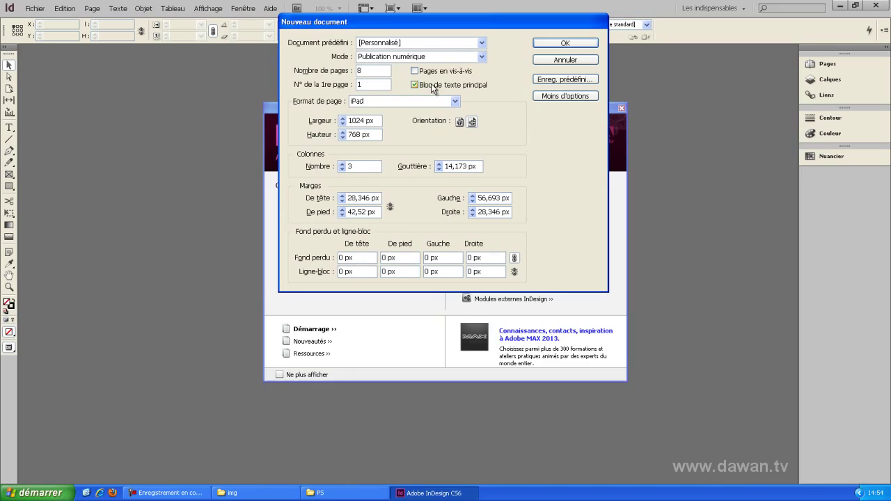
pyautogui.moveTo(367, 258); pyautogui.dragTo(327, 277)
# - Set the mode to Impression and the bleed to 5 mm on all sides
pyautogui.click(482, 58)
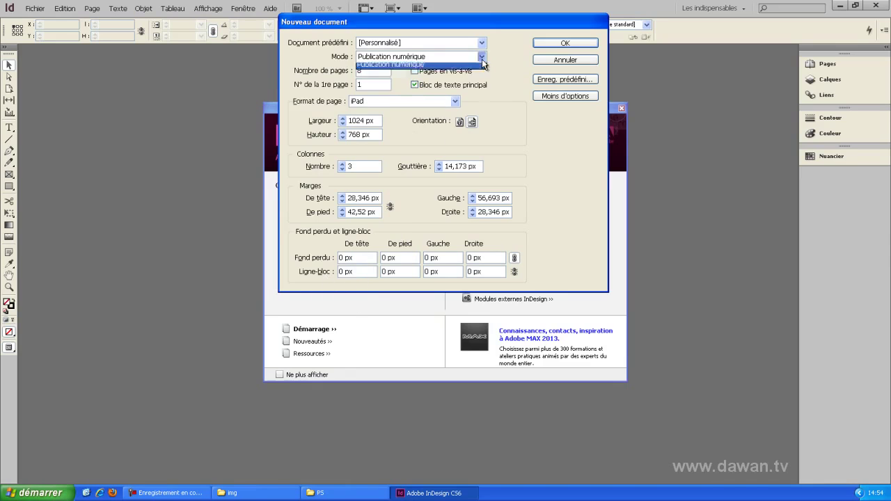
pyautogui.click(471, 67)
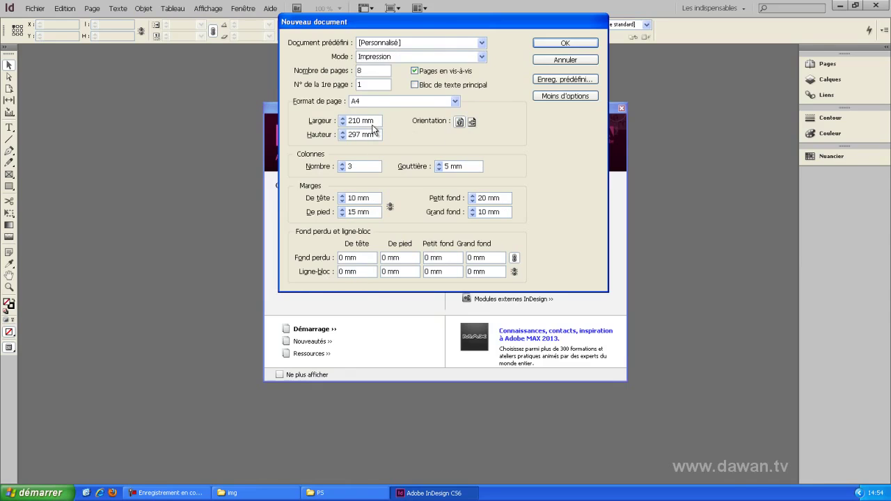
pyautogui.moveTo(343, 258); pyautogui.dragTo(336, 260)
pyautogui.write('5')
pyautogui.press('Tab')
# - Save the current settings as a document preset named 8pages_magazine and select it from the saved presets
pyautogui.click(564, 79)
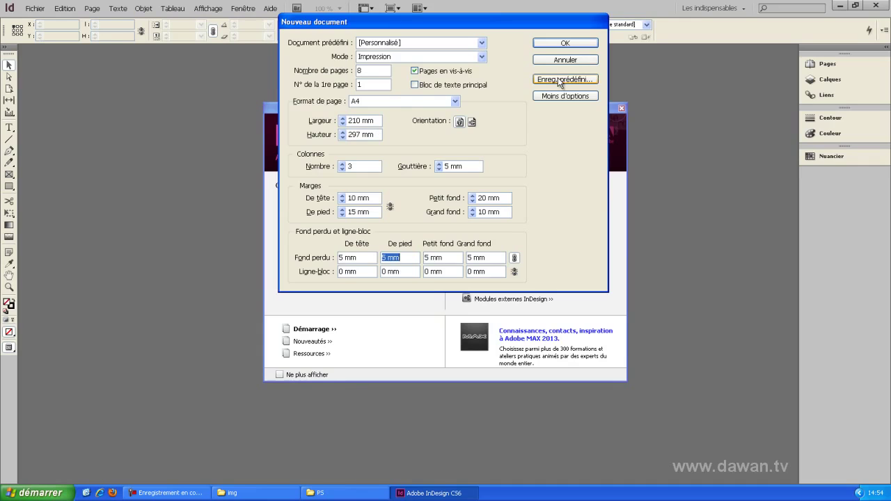
pyautogui.write('8pages')
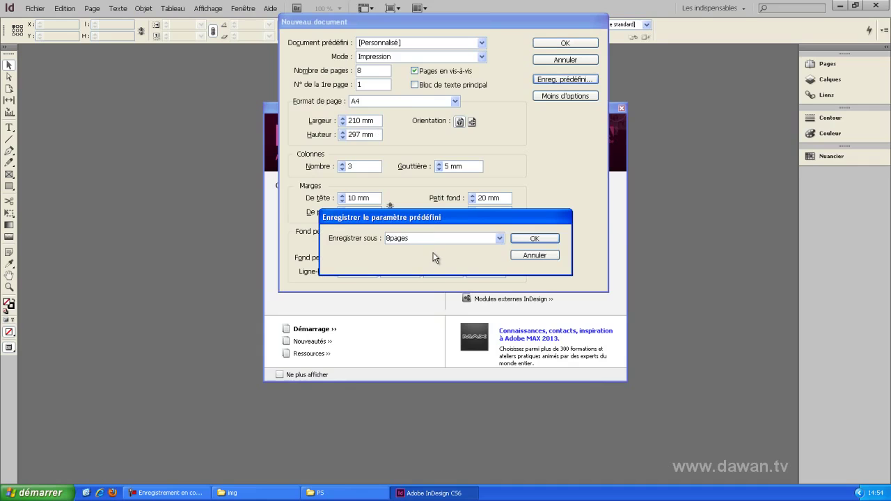
pyautogui.write('_magazine')
pyautogui.click(531, 239)
pyautogui.click(481, 43)
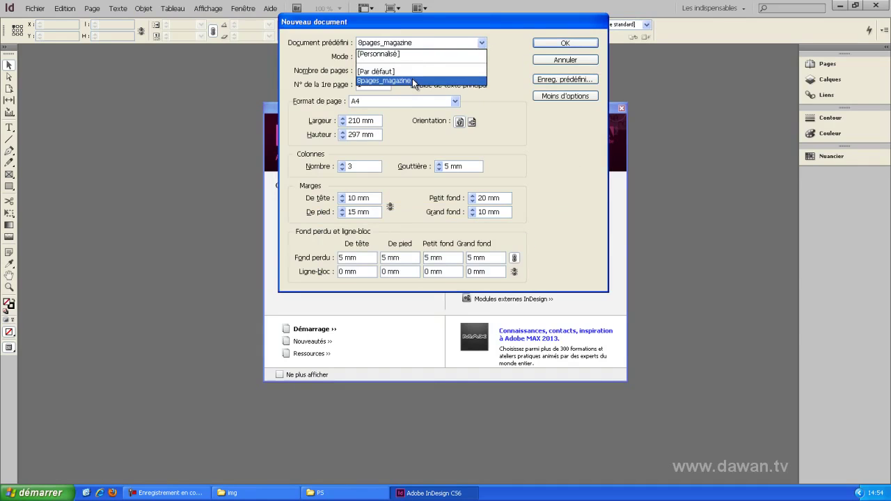
pyautogui.click(480, 81)
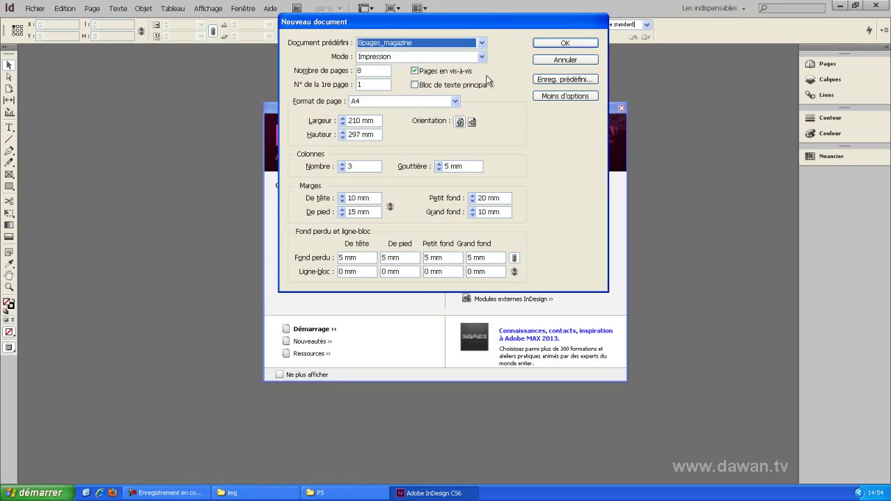
# - Set the number of pages to 1 and turn off facing pages
pyautogui.doubleClick(380, 71)
pyautogui.write('1')
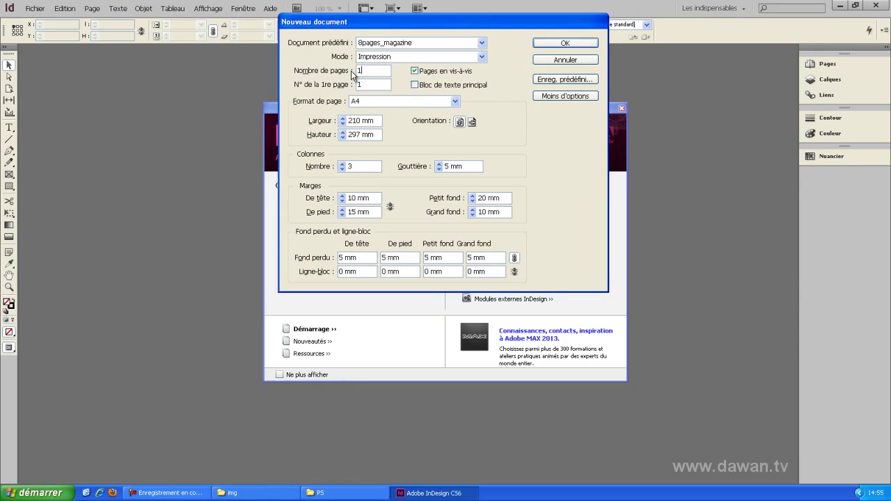
pyautogui.click(415, 72)
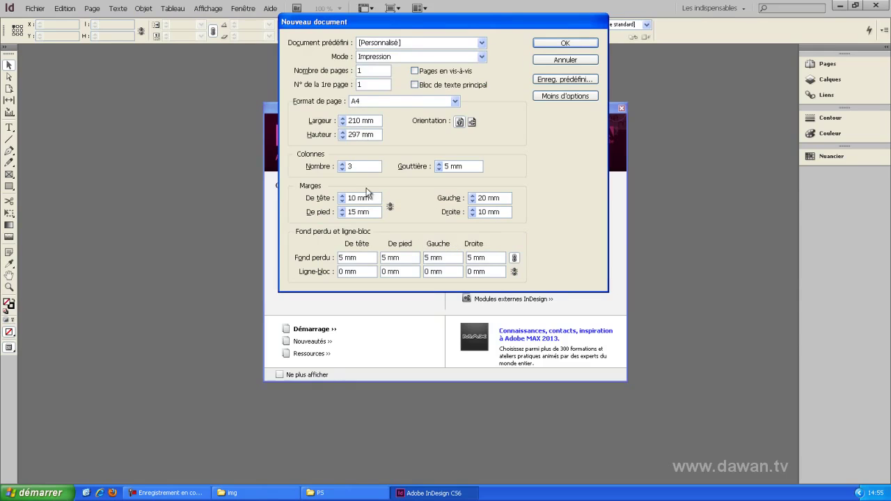
# - Link the margins so all four are 10 mm, and set the number of columns to 1
pyautogui.click(390, 206)
pyautogui.doubleClick(341, 258)
pyautogui.doubleClick(349, 167)
pyautogui.press('Tab')
# - Save the single-page settings as a document preset named afficheA4
pyautogui.click(566, 79)
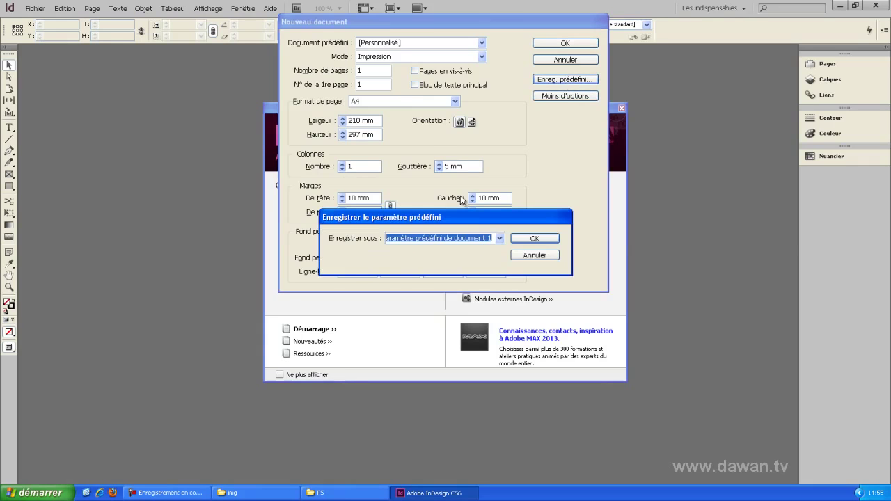
pyautogui.write('afficheA4')
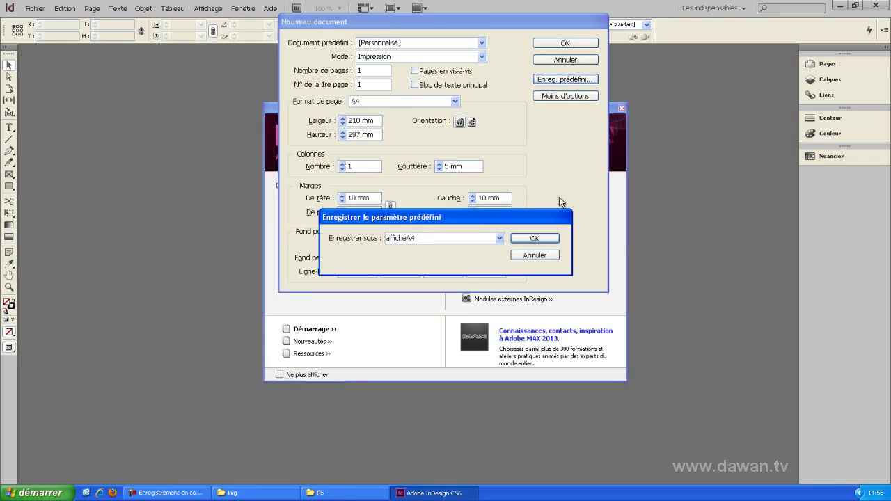
pyautogui.click(537, 239)
# - Load the 8pages_magazine preset and switch back to afficheA4 to compare their settings
pyautogui.click(482, 45)
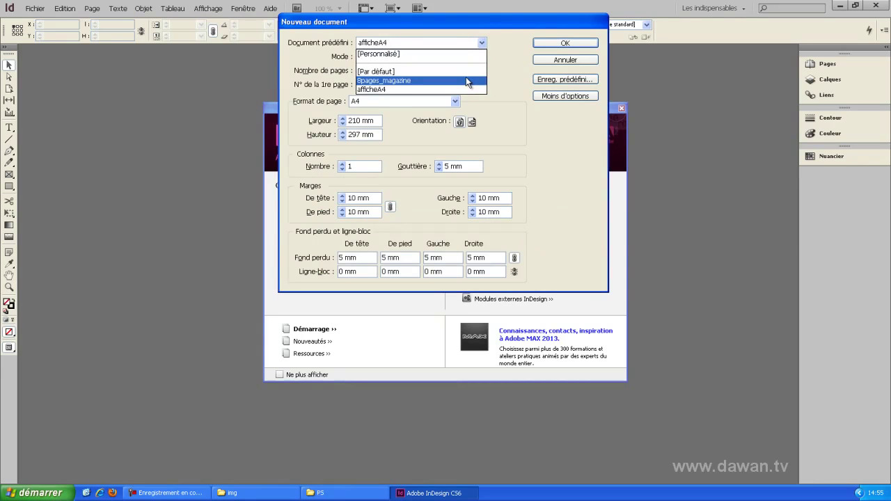
pyautogui.click(463, 80)
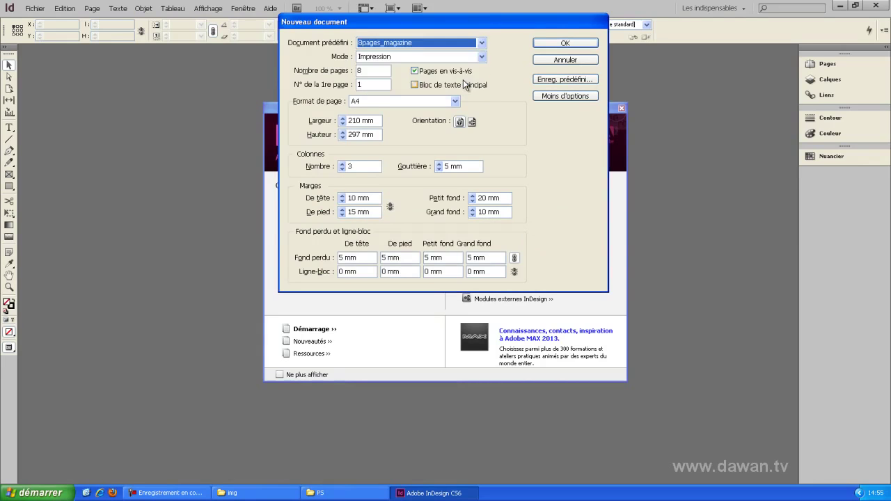
pyautogui.click(481, 46)
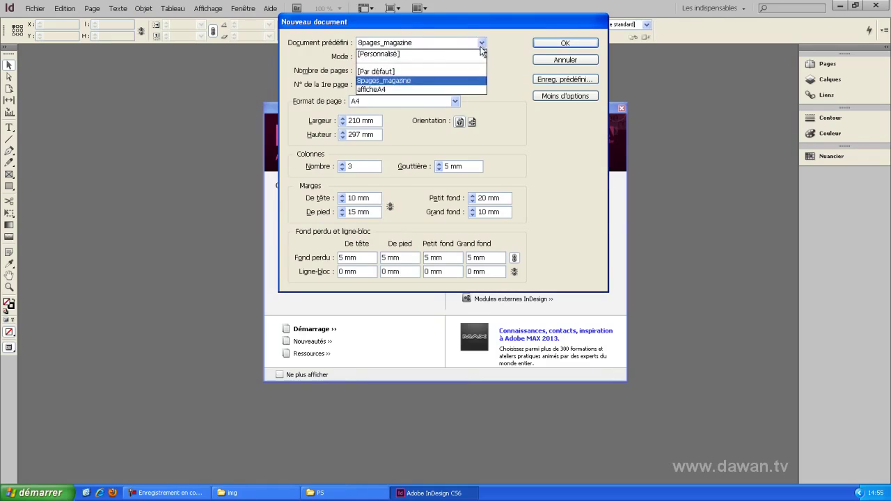
pyautogui.click(473, 88)
# - Load the 8pages_magazine preset and create the new document from it
pyautogui.click(482, 43)
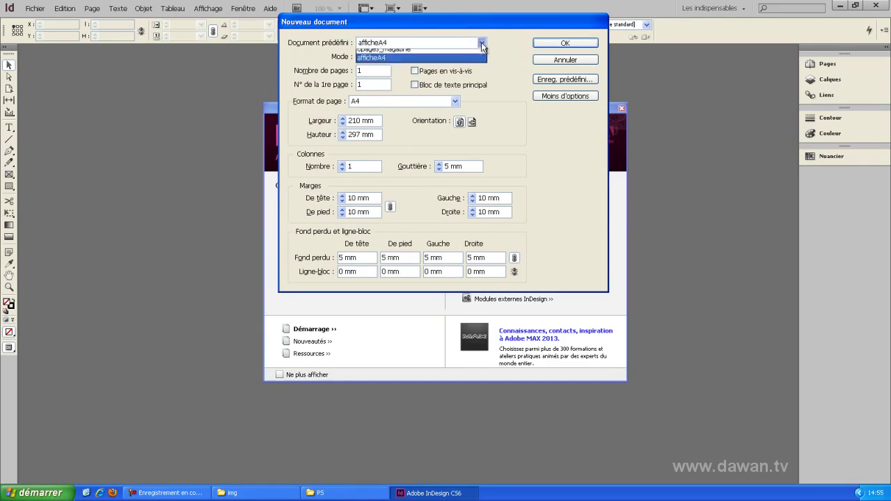
pyautogui.click(471, 81)
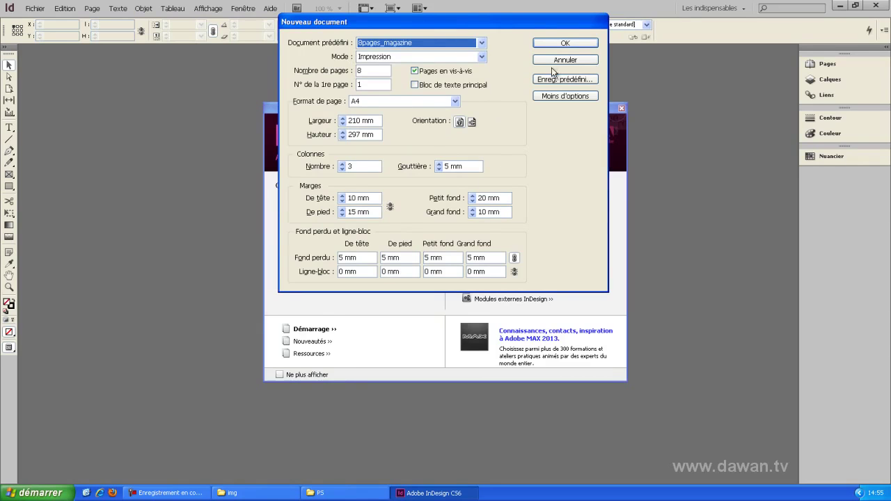
pyautogui.click(563, 45)
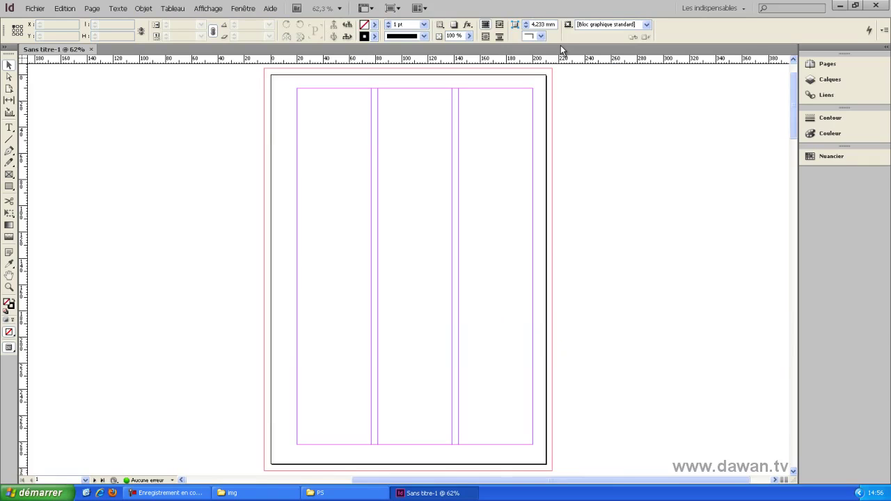